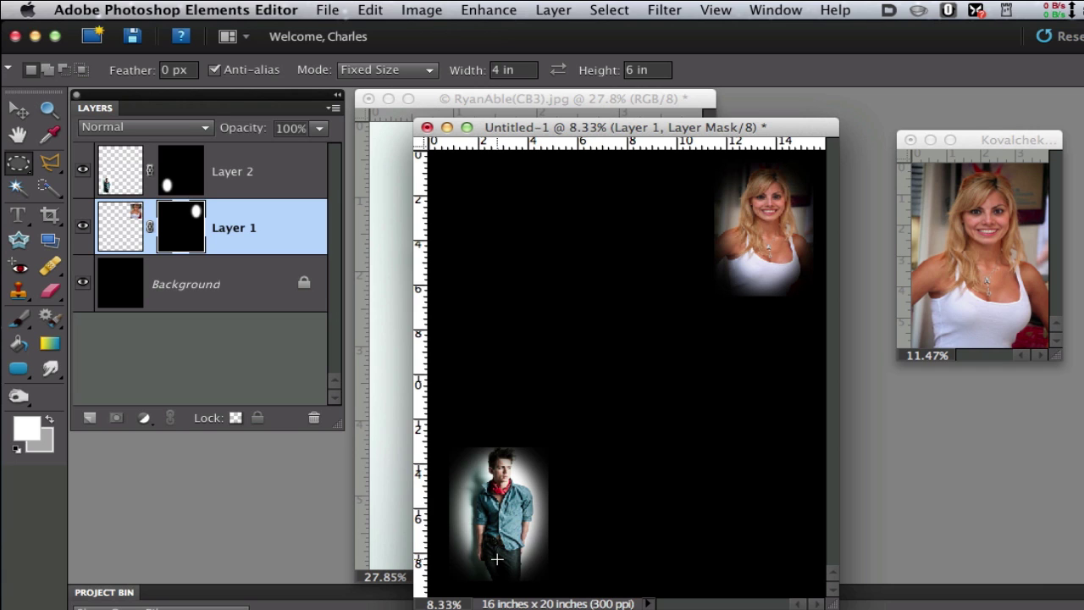
Close the Untitled-1 collage document and discard its changes.
{"action": "left_click", "coordinate": [428, 128]}
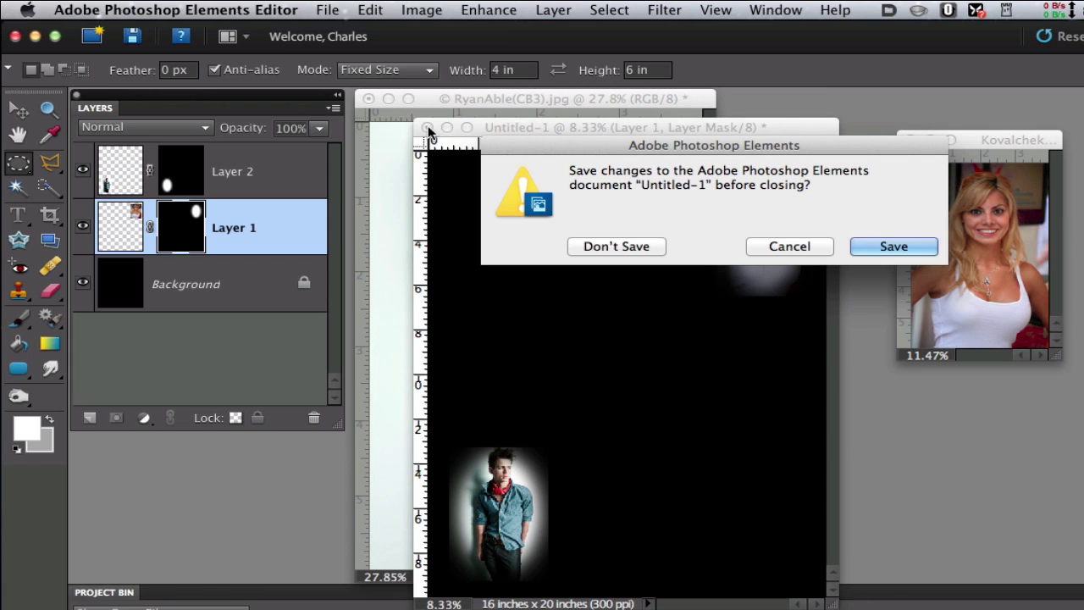
{"action": "left_click", "coordinate": [600, 249]}
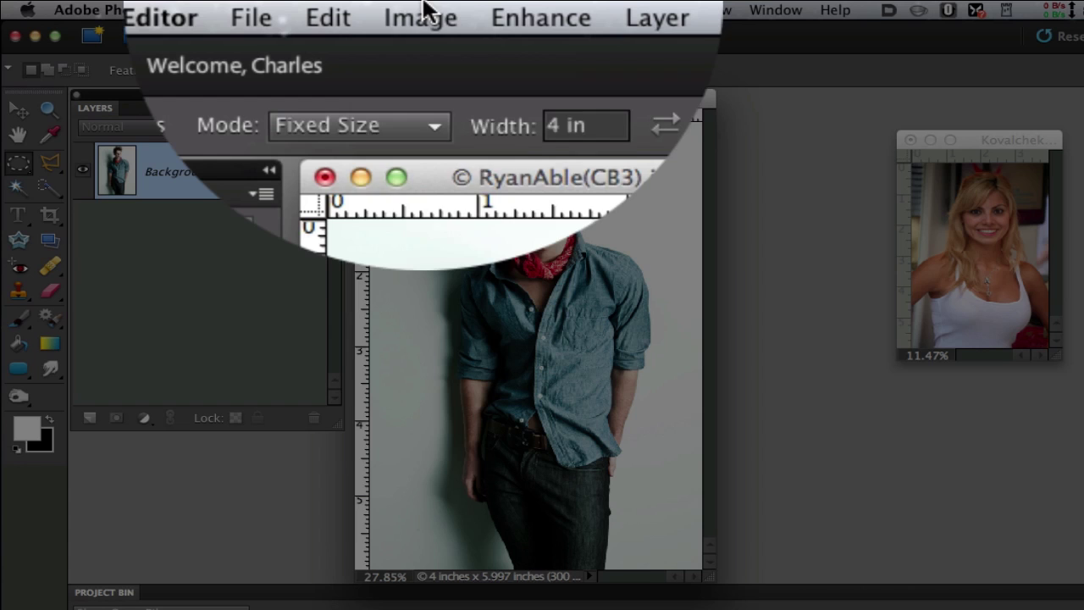
Confirm in Image Size that the man's photo is 4 in wide at 300 pixels/inch.
{"action": "left_click", "coordinate": [421, 14]}
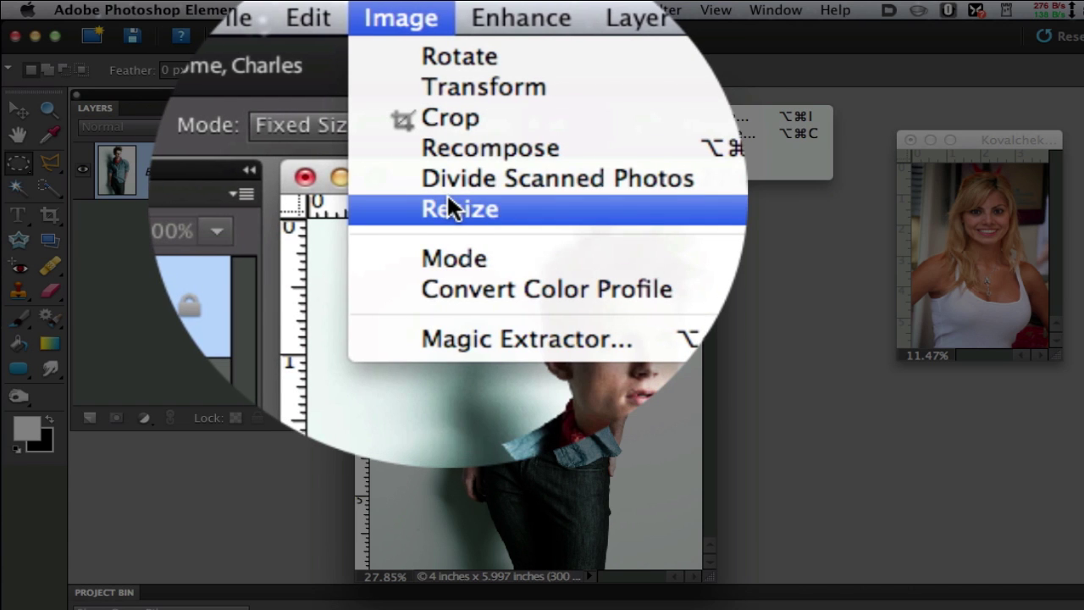
{"action": "mouse_move", "coordinate": [447, 199]}
{"action": "left_click", "coordinate": [683, 211]}
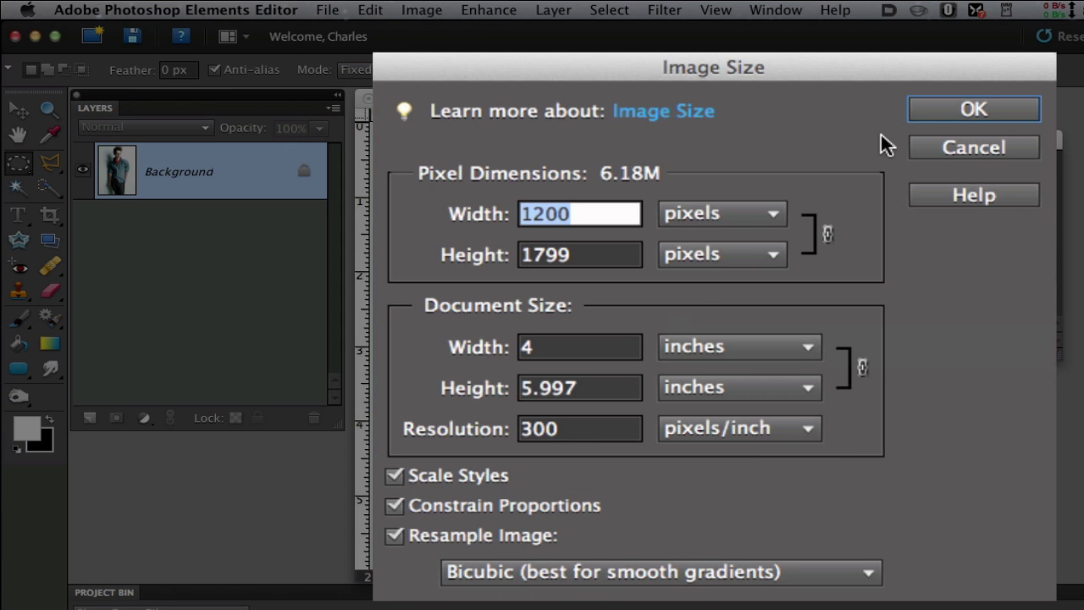
{"action": "left_click", "coordinate": [931, 112]}
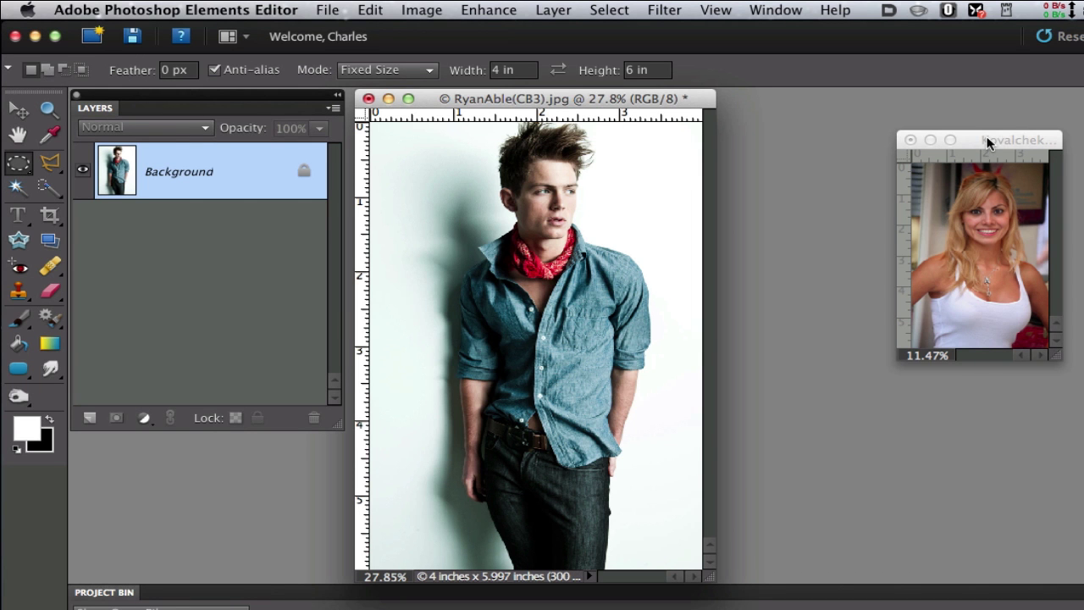
Switch to the woman's portrait and confirm its Image Size at 4 in wide, 300 ppi.
{"action": "left_click", "coordinate": [989, 141]}
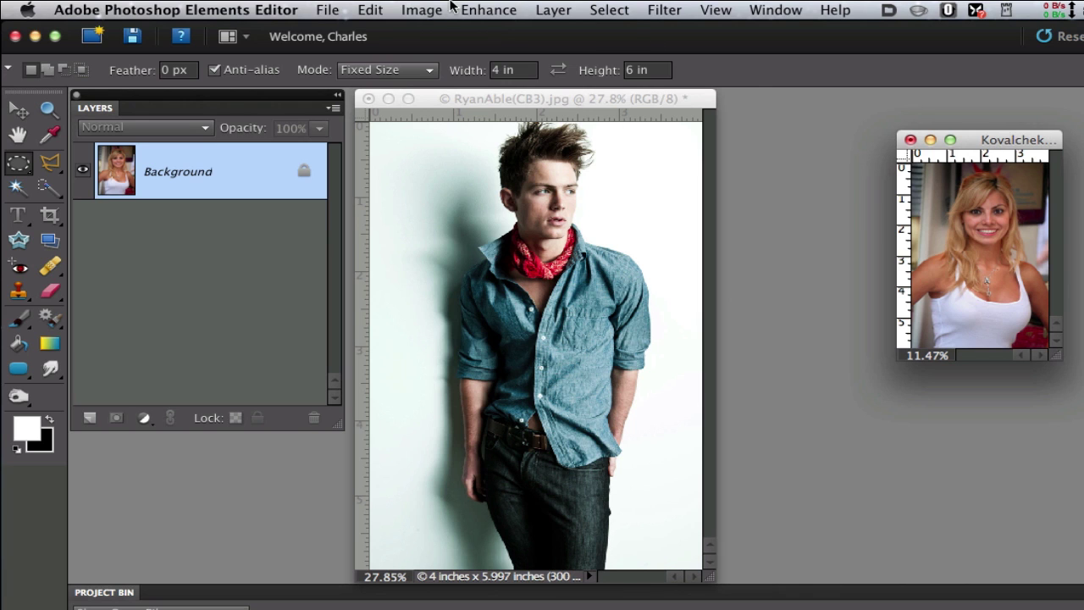
{"action": "left_click", "coordinate": [421, 9]}
{"action": "mouse_move", "coordinate": [444, 117]}
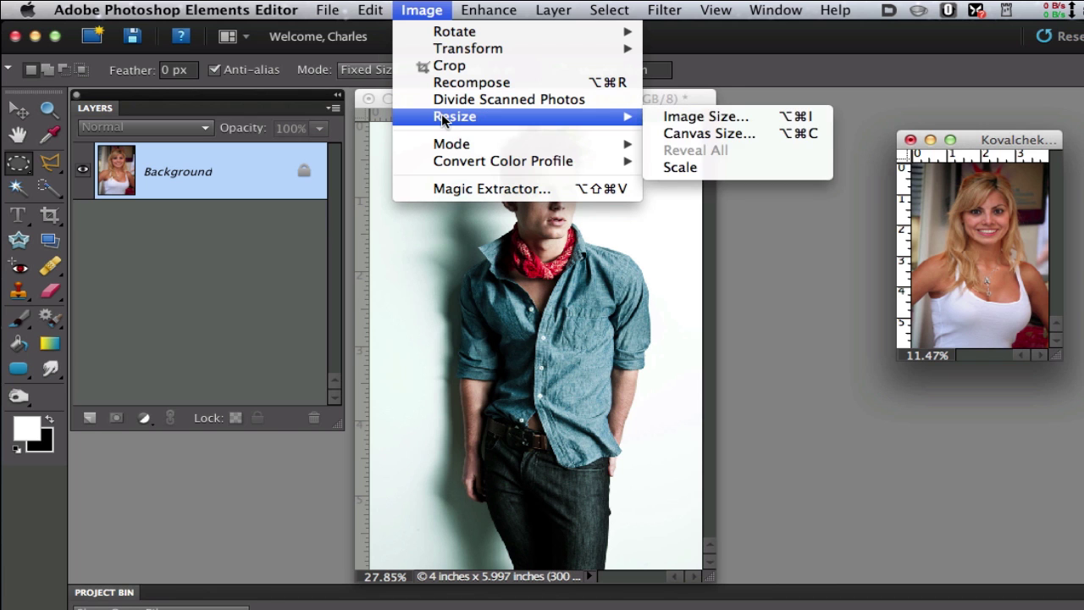
{"action": "left_click", "coordinate": [680, 117]}
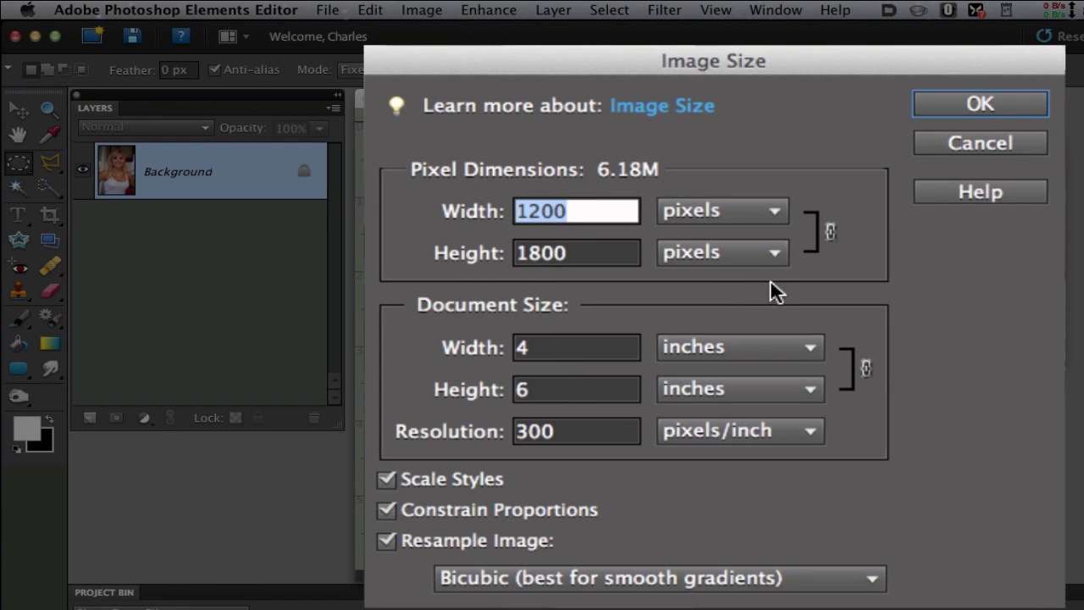
{"action": "left_click", "coordinate": [985, 109]}
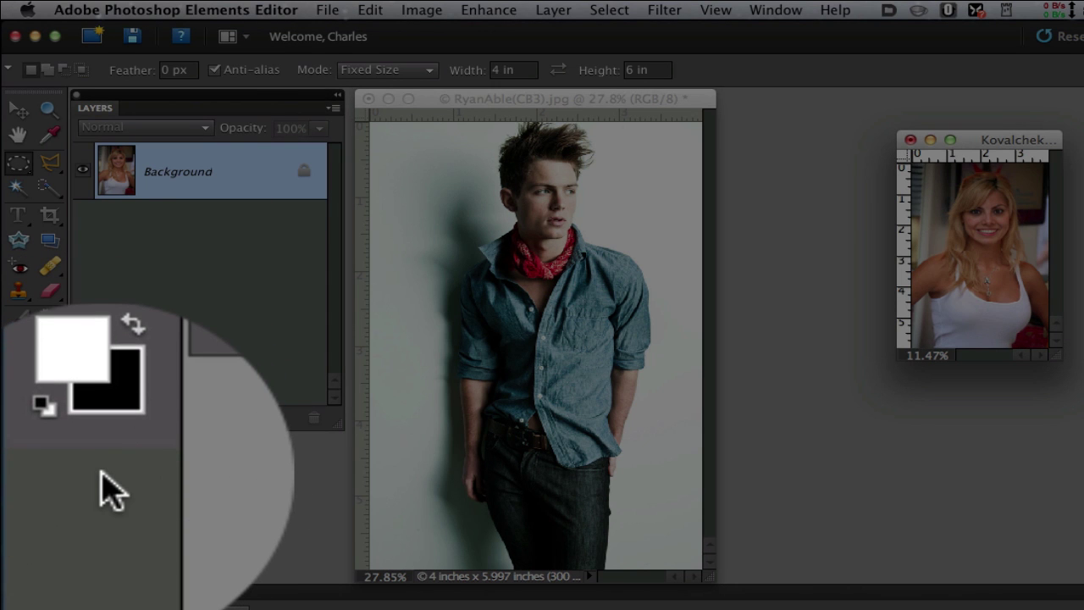
Reset the default colours with D, then swap them with X so white is the foreground.
{"action": "key", "text": "d"}
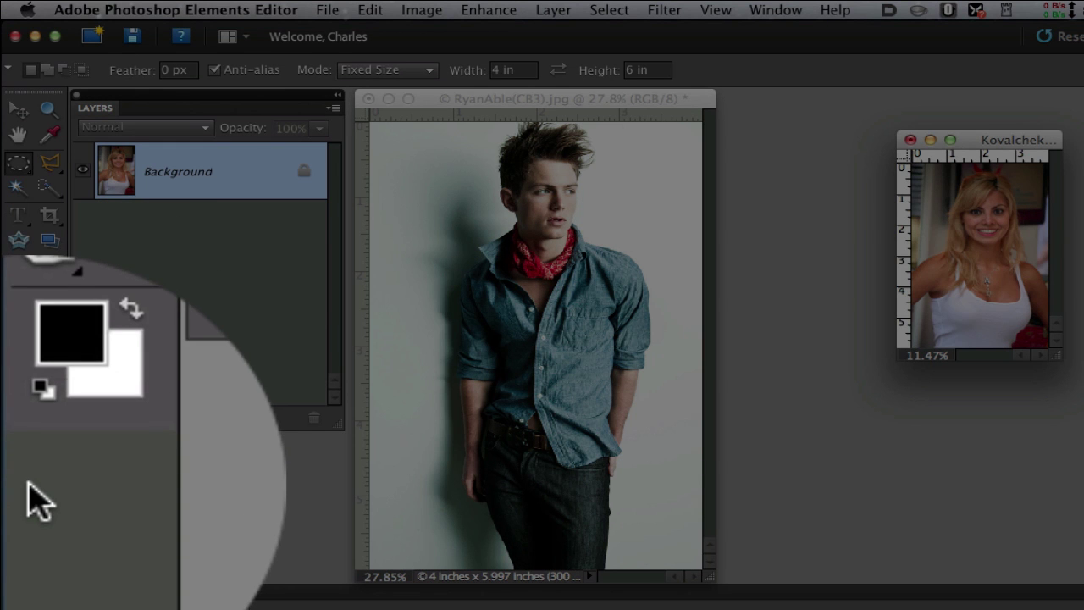
{"action": "key", "text": "x"}
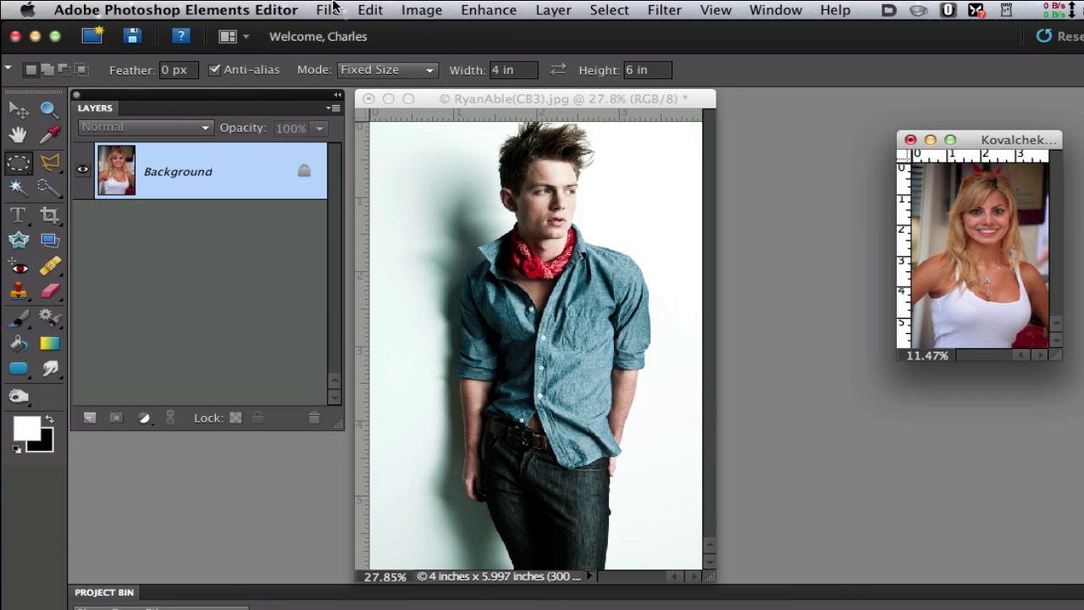
Create a new 16 × 20 inch, 300 ppi blank file filled with the black background colour.
{"action": "left_click", "coordinate": [332, 9]}
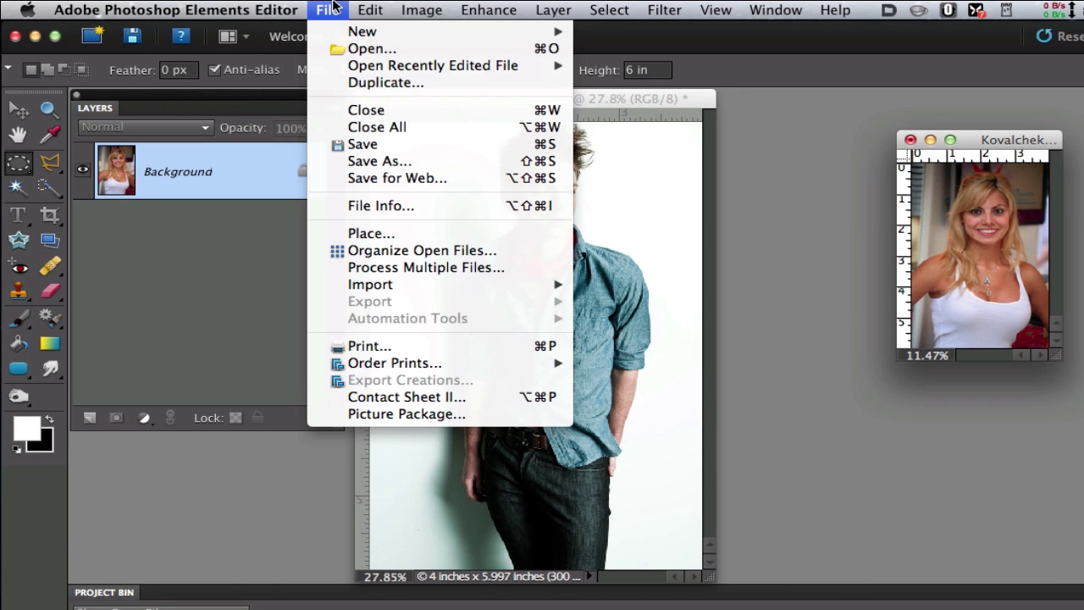
{"action": "mouse_move", "coordinate": [342, 32]}
{"action": "left_click", "coordinate": [626, 35]}
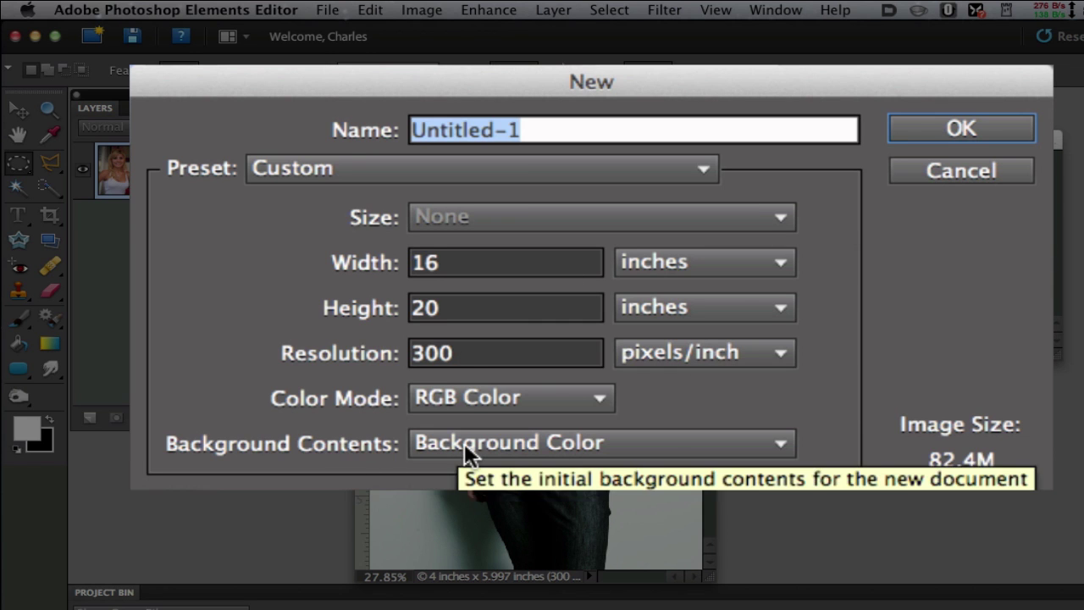
{"action": "left_click", "coordinate": [474, 375]}
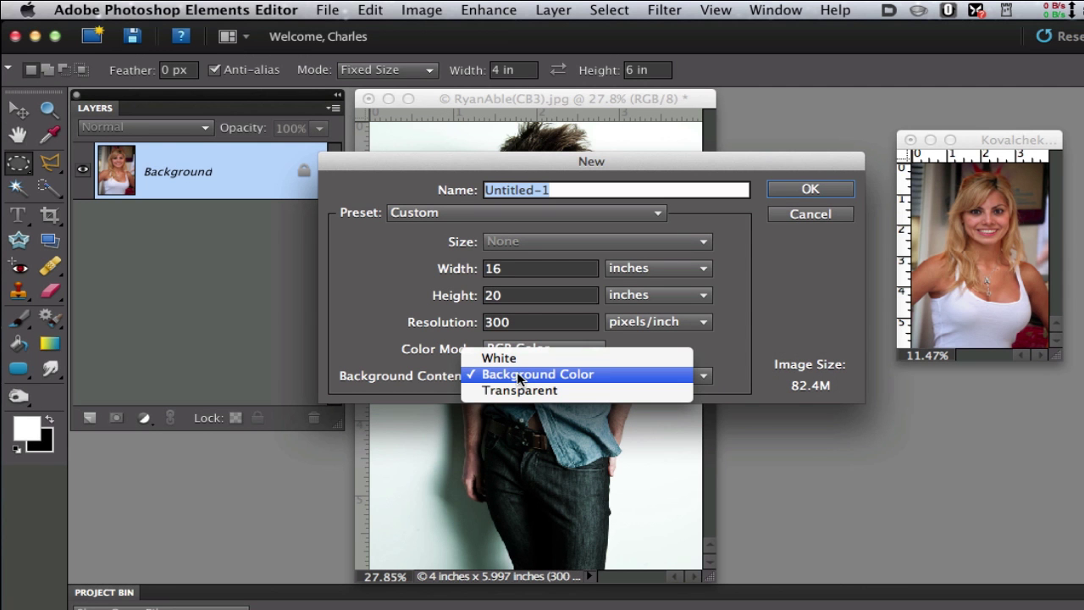
{"action": "left_click", "coordinate": [517, 374]}
{"action": "left_click", "coordinate": [797, 188]}
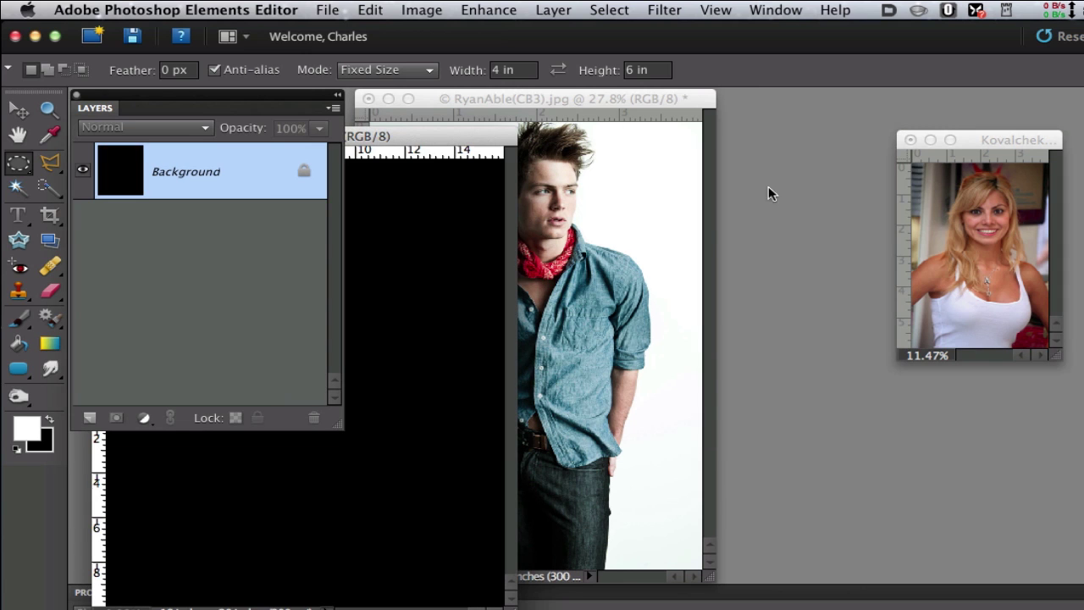
{"action": "left_click_drag", "start_coordinate": [408, 132], "coordinate": [683, 127]}
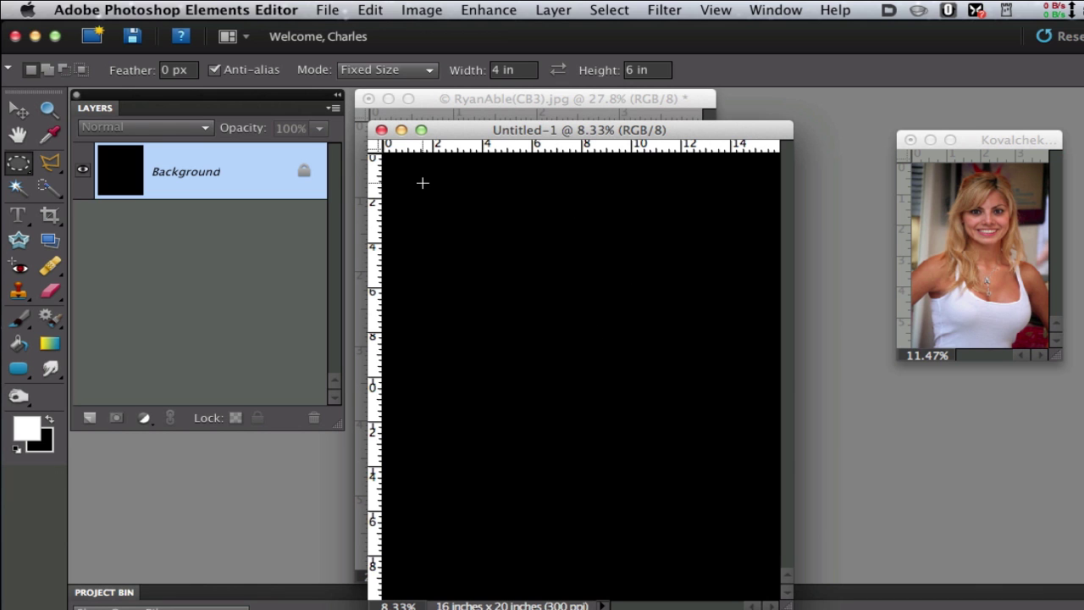
With the Move tool, copy the woman's photo to the canvas's top right and the man's to the bottom left.
{"action": "left_click", "coordinate": [18, 108]}
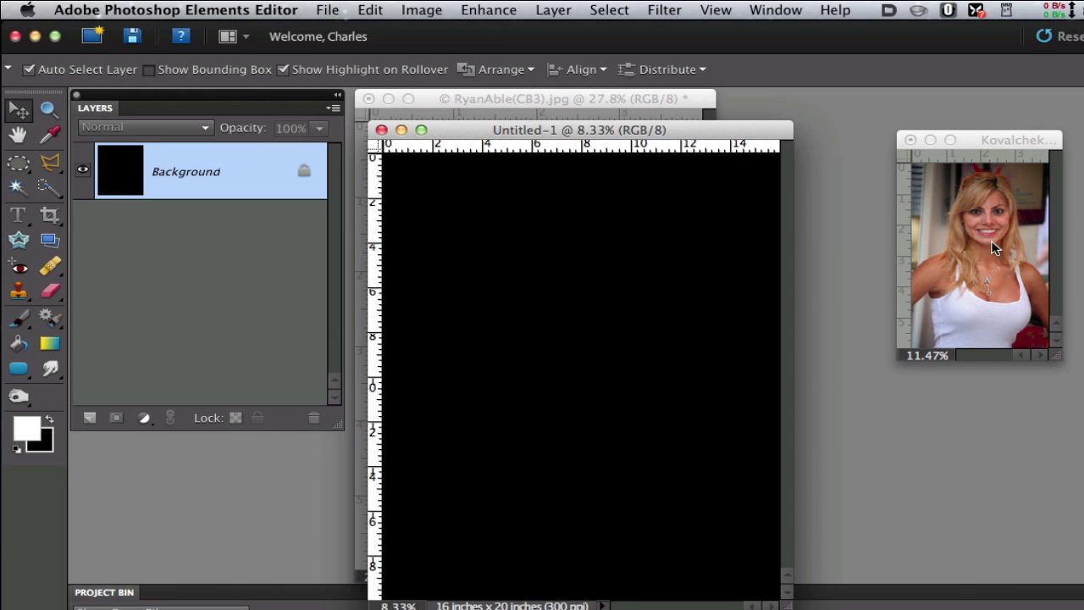
{"action": "left_click", "coordinate": [998, 248]}
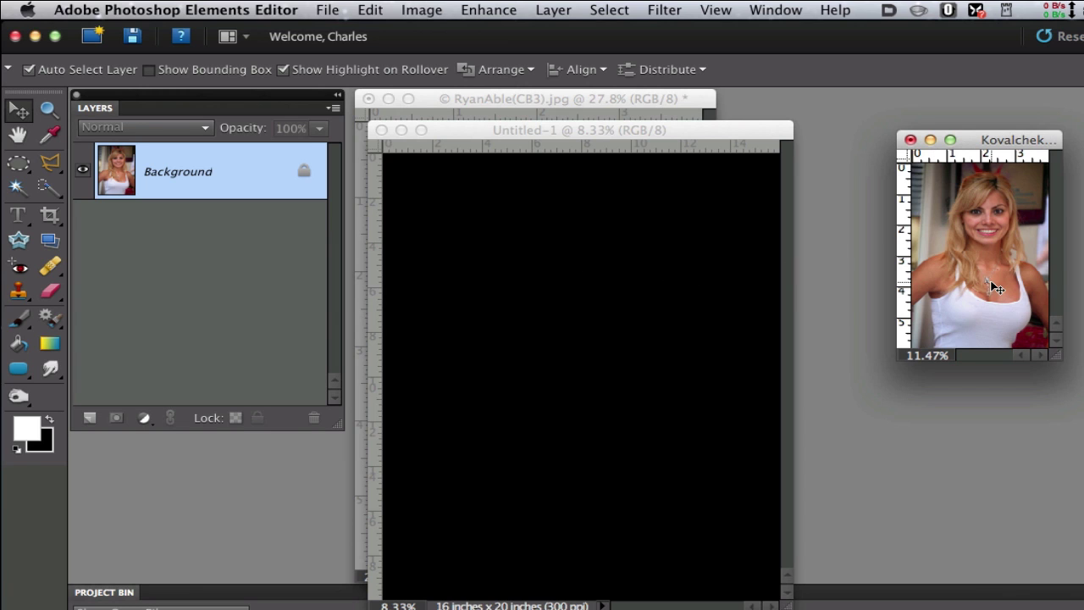
{"action": "left_click_drag", "start_coordinate": [997, 289], "coordinate": [716, 273]}
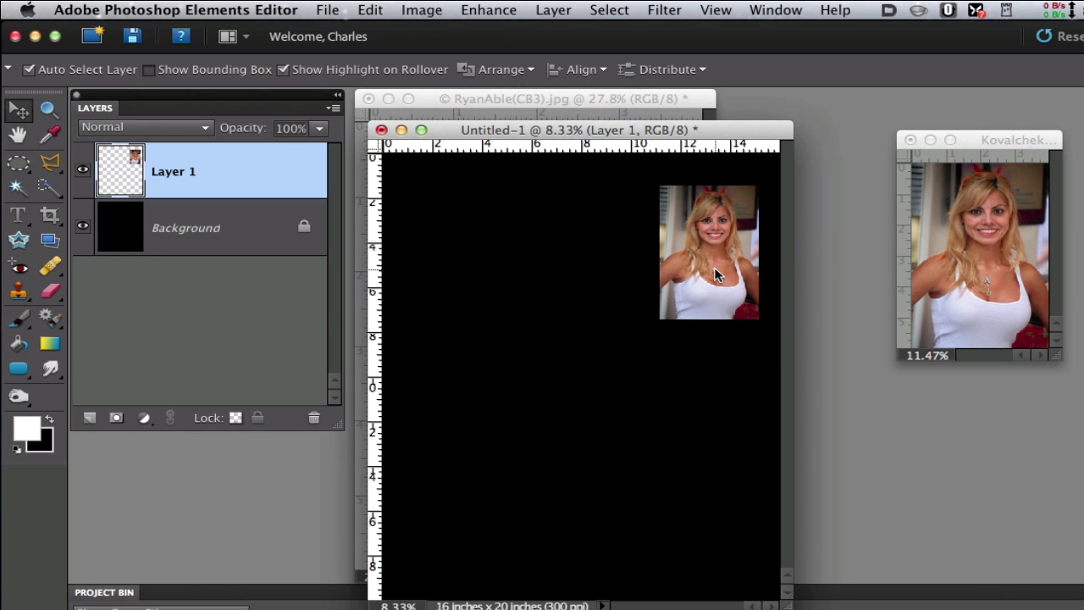
{"action": "left_click", "coordinate": [579, 98]}
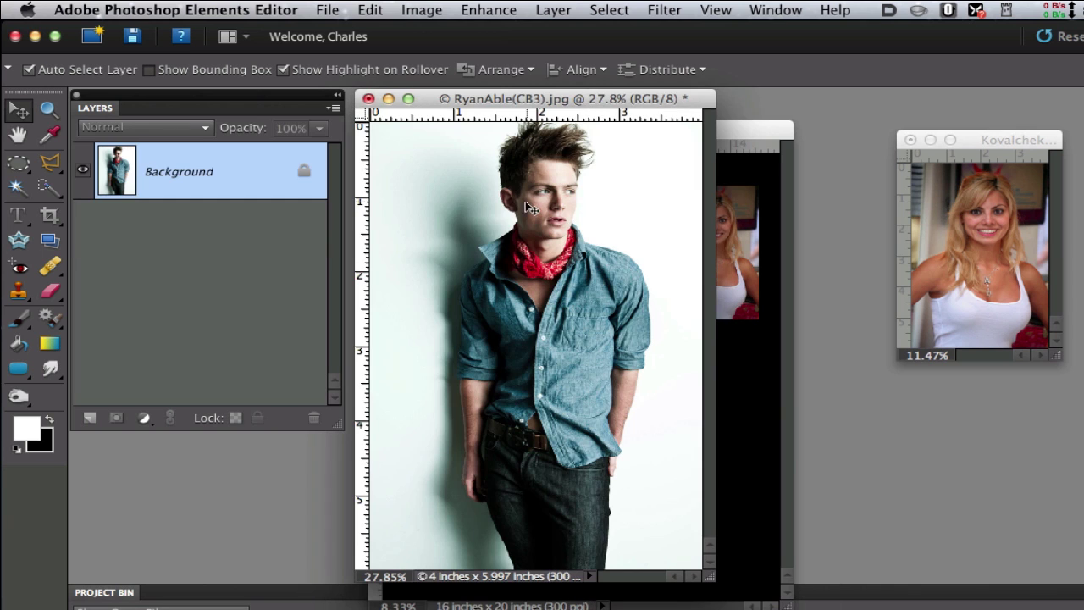
{"action": "left_click_drag", "start_coordinate": [525, 203], "coordinate": [447, 491]}
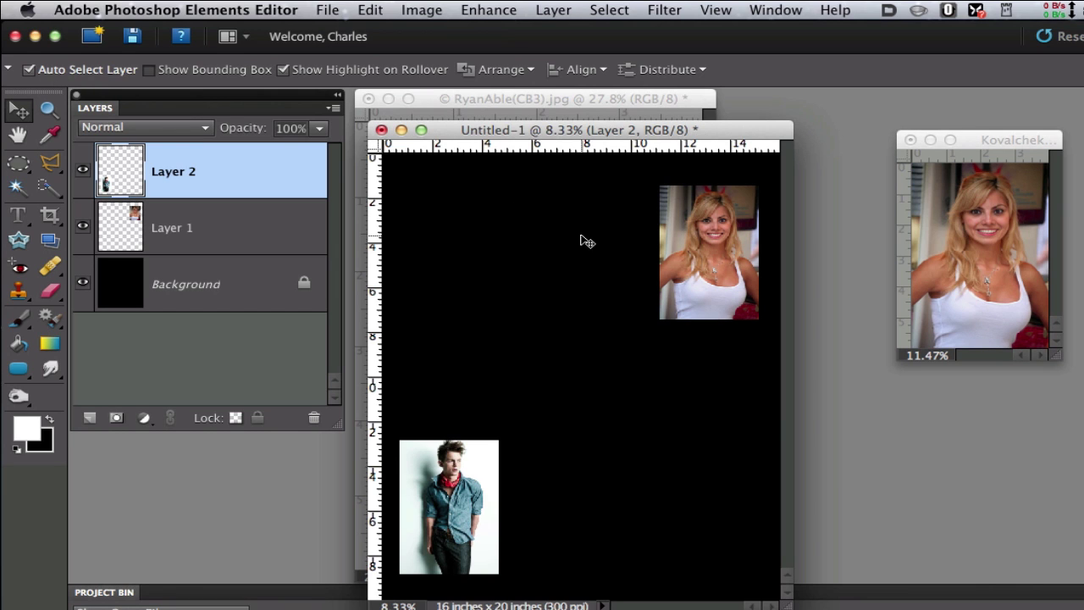
{"action": "left_click_drag", "start_coordinate": [705, 257], "coordinate": [707, 228]}
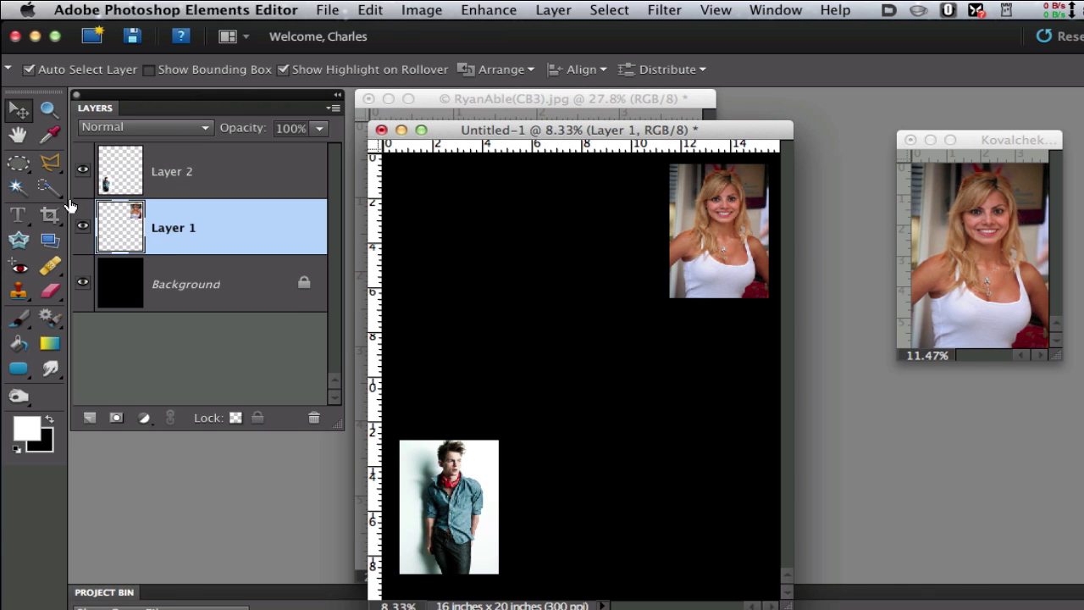
Set the Elliptical Marquee to Fixed Size 4 × 6 in and make Layer 2 active.
{"action": "left_click", "coordinate": [20, 165]}
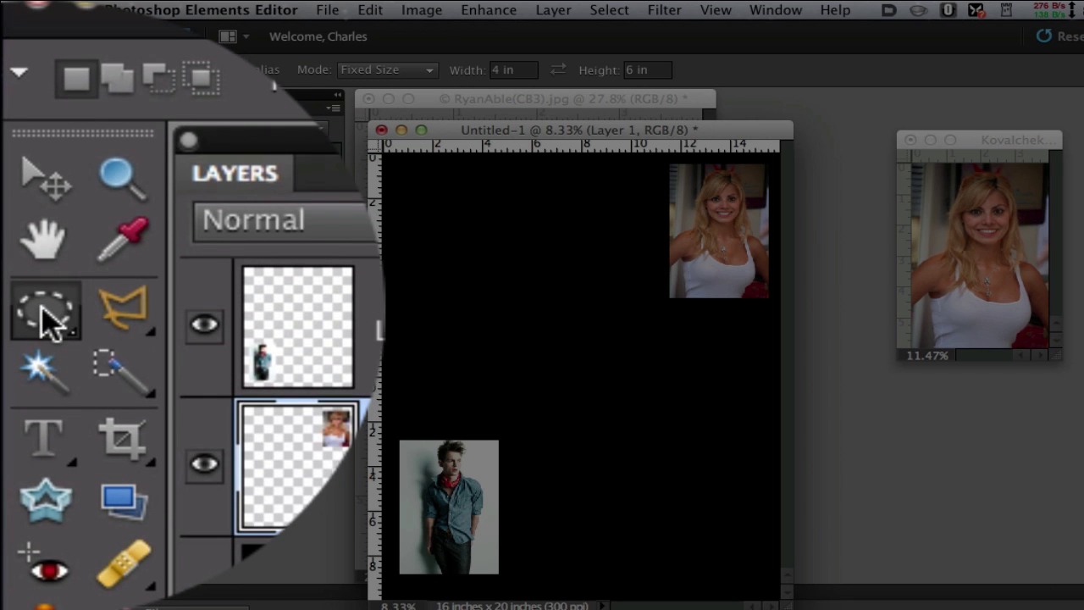
{"action": "left_click", "coordinate": [46, 320]}
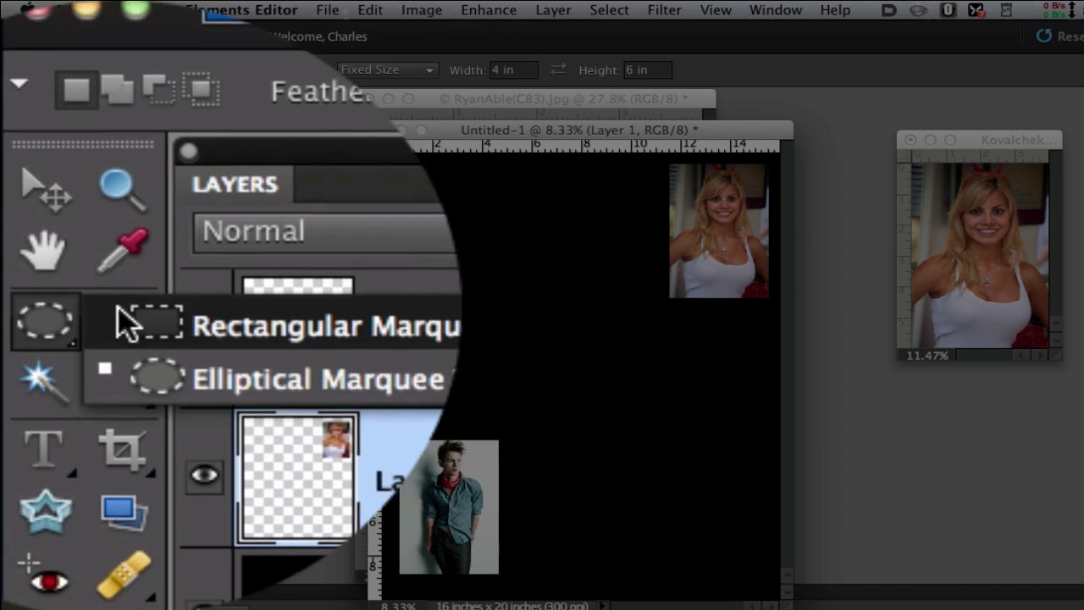
{"action": "left_click", "coordinate": [343, 317]}
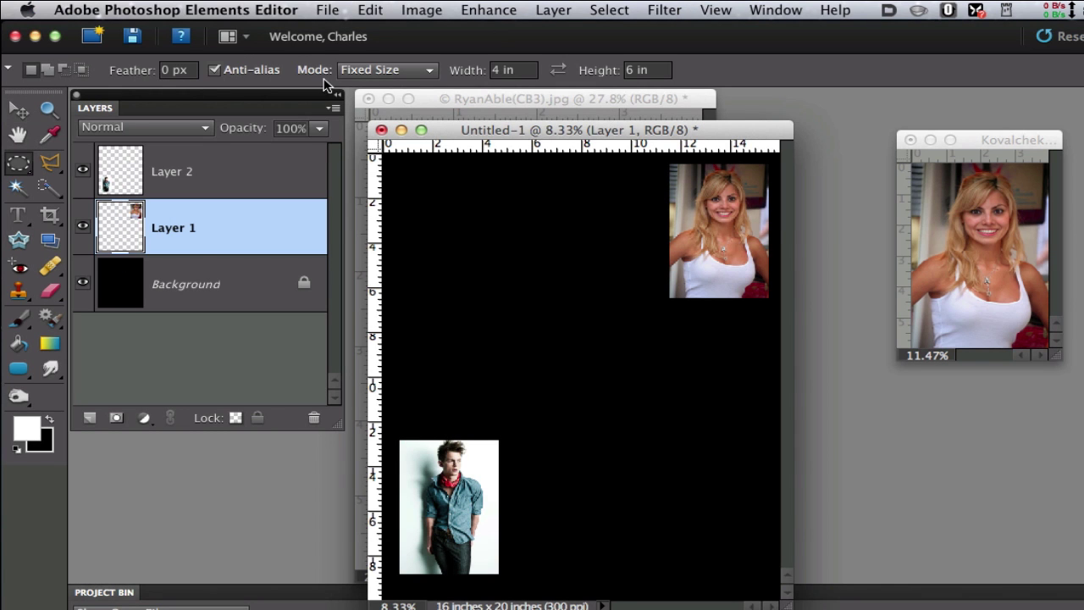
{"action": "left_click", "coordinate": [389, 71]}
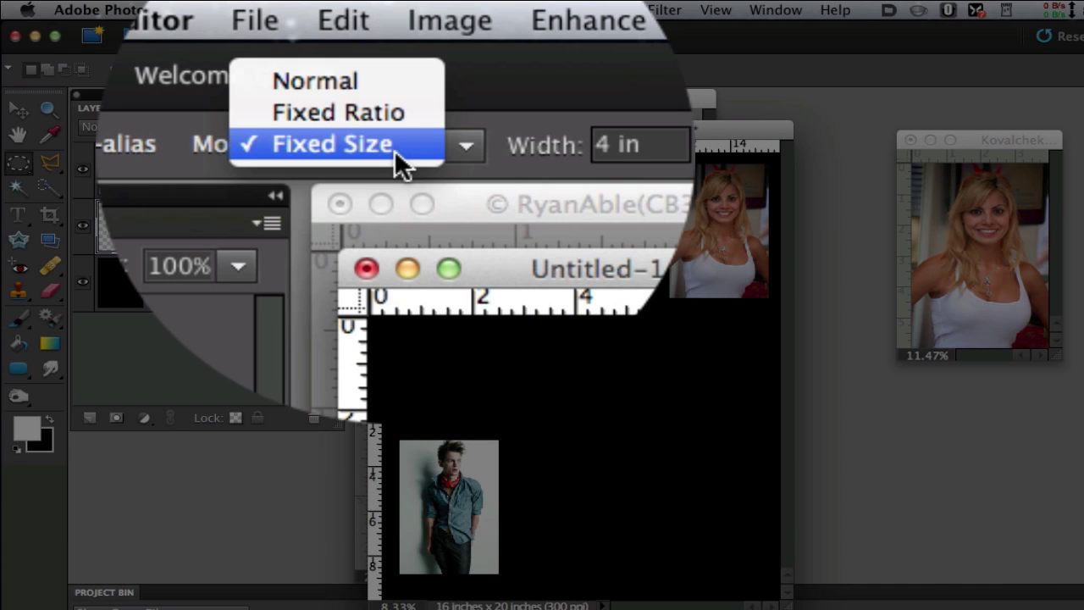
{"action": "left_click", "coordinate": [385, 149]}
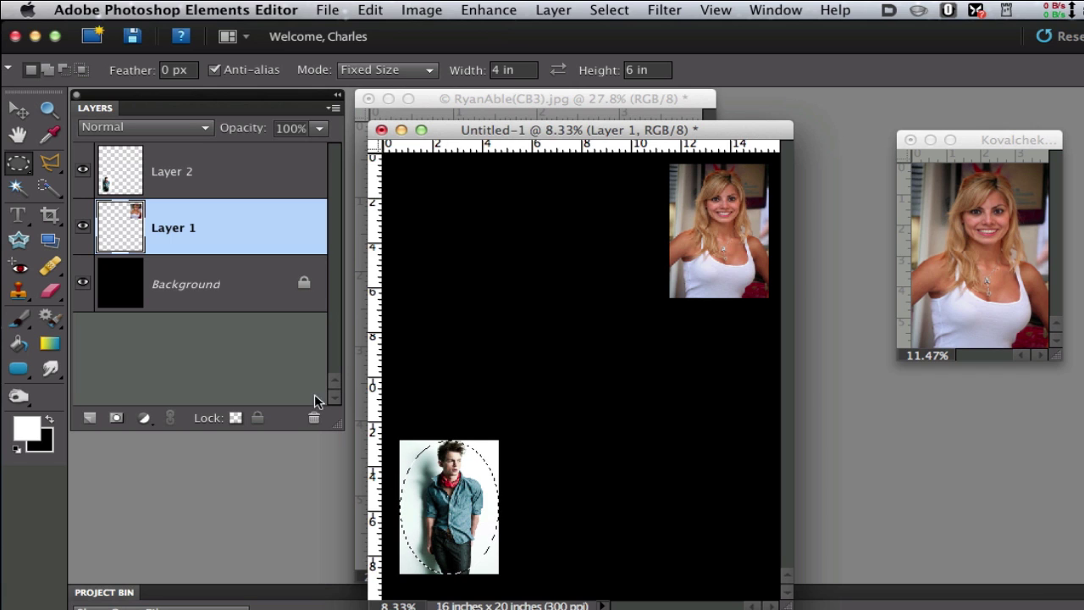
{"action": "left_click", "coordinate": [209, 171]}
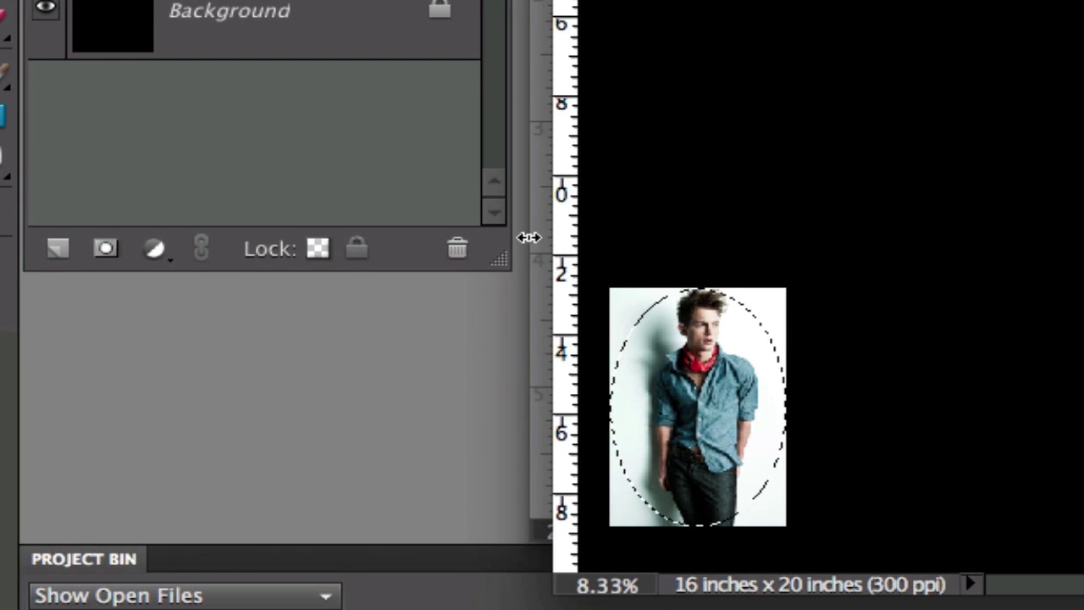
{"action": "left_click", "coordinate": [97, 248]}
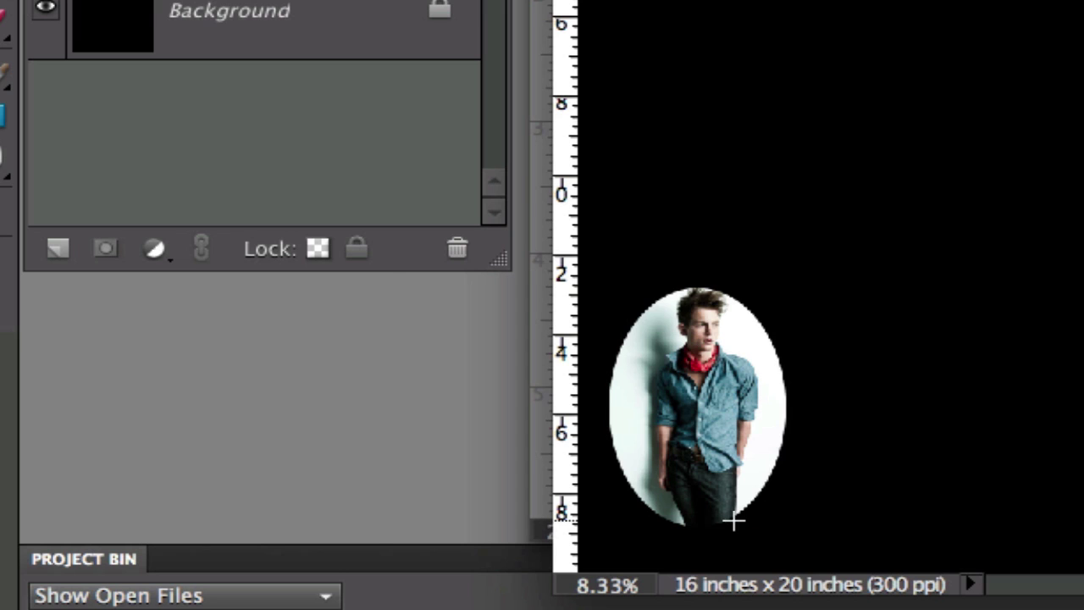
{"action": "key", "text": "super"}
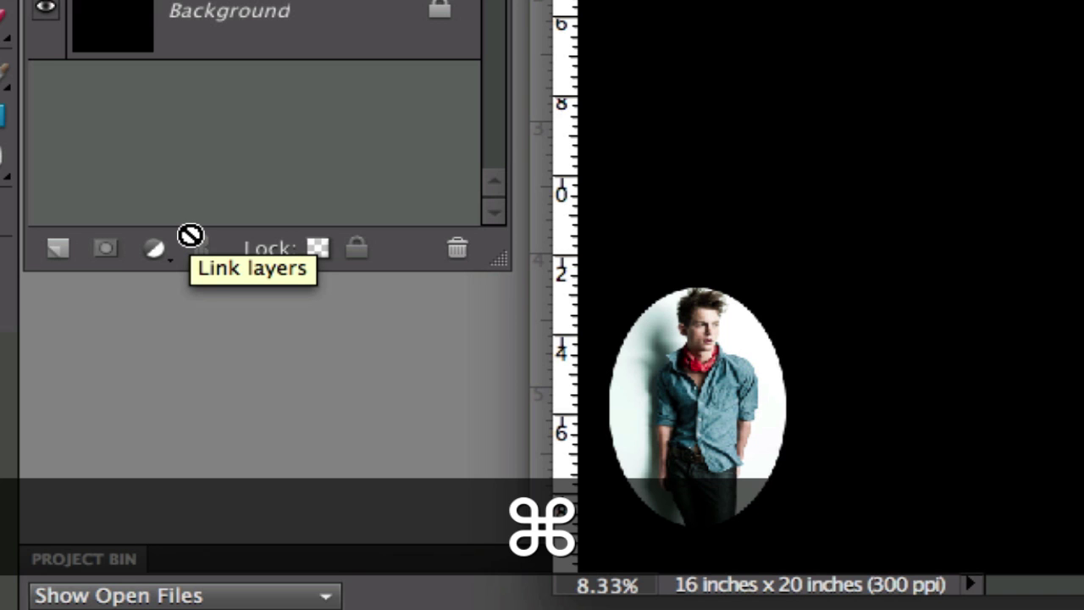
{"action": "key", "text": "super+z"}
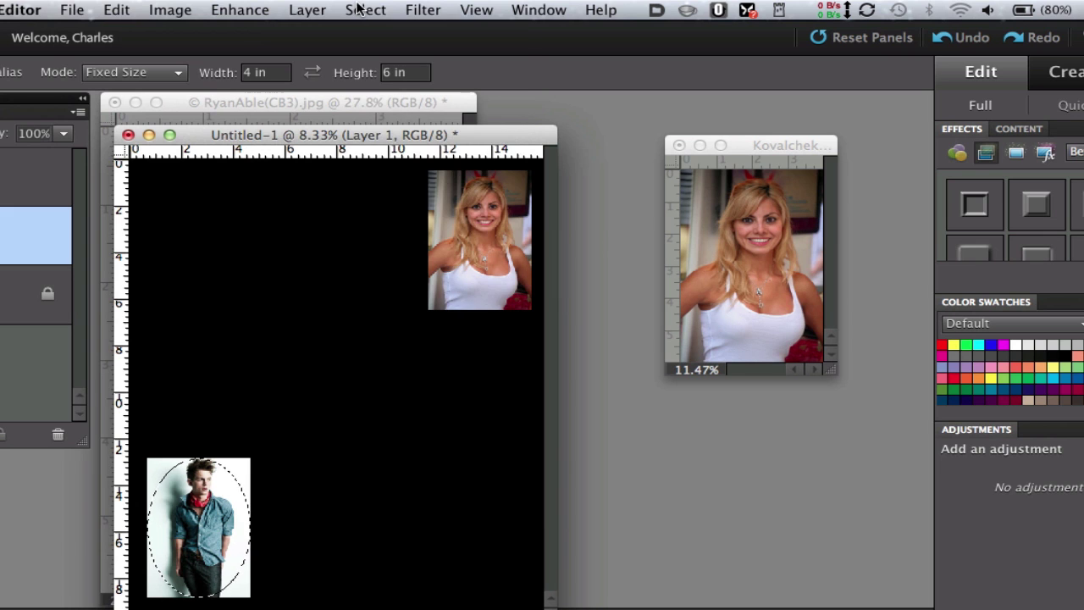
Refine the oval selection's edge with 111.8 px Feather and -46% Contract/Expand.
{"action": "left_click", "coordinate": [357, 7]}
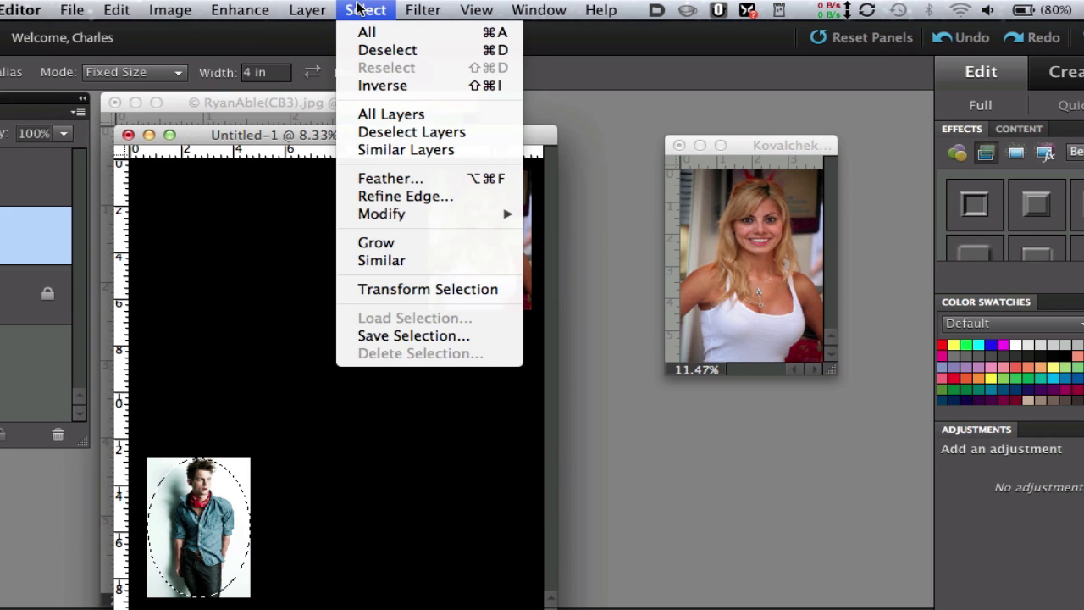
{"action": "left_click", "coordinate": [407, 194]}
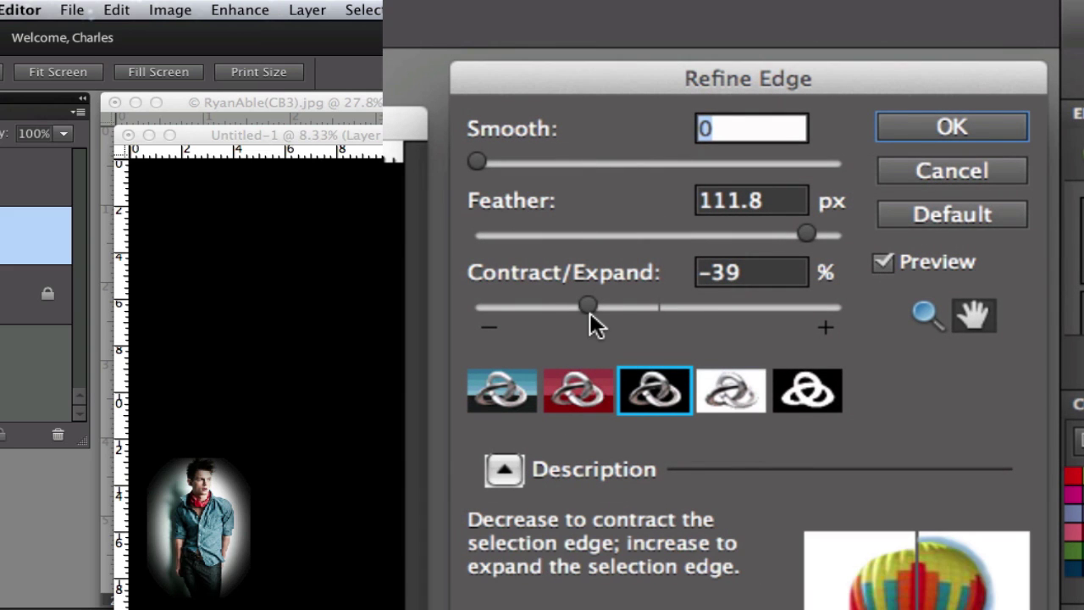
{"action": "left_click_drag", "start_coordinate": [586, 309], "coordinate": [572, 309]}
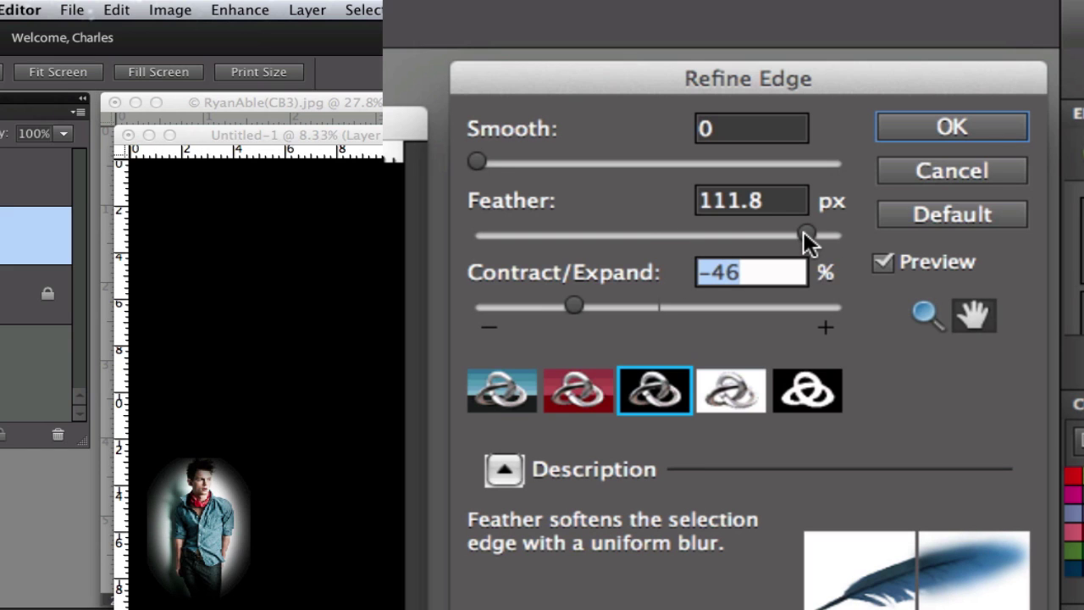
Apply the refined edge and add a layer mask to Layer 2.
{"action": "left_click", "coordinate": [934, 129]}
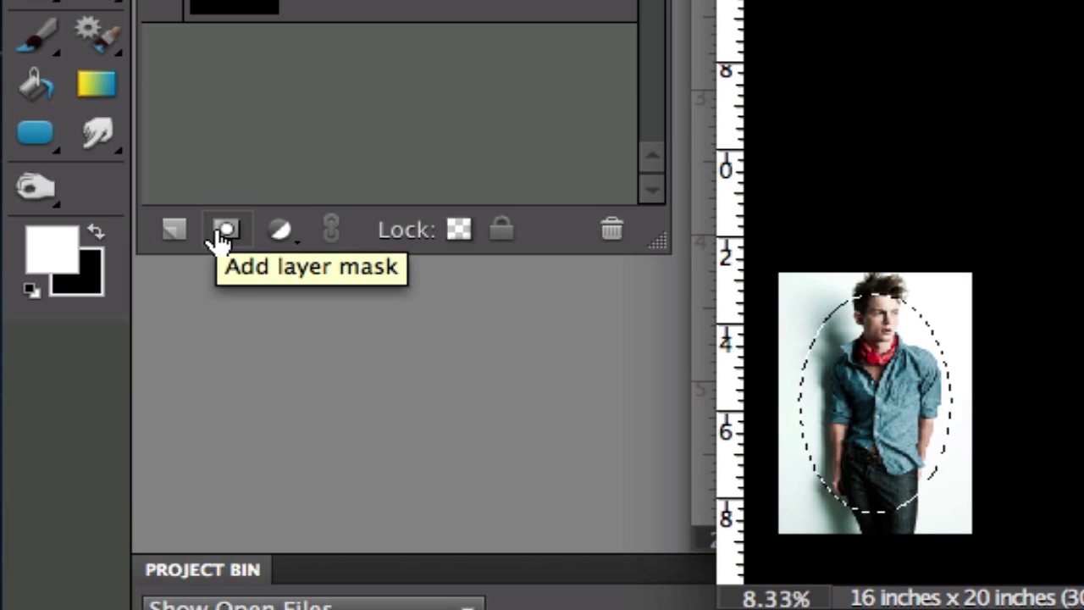
{"action": "left_click", "coordinate": [222, 231]}
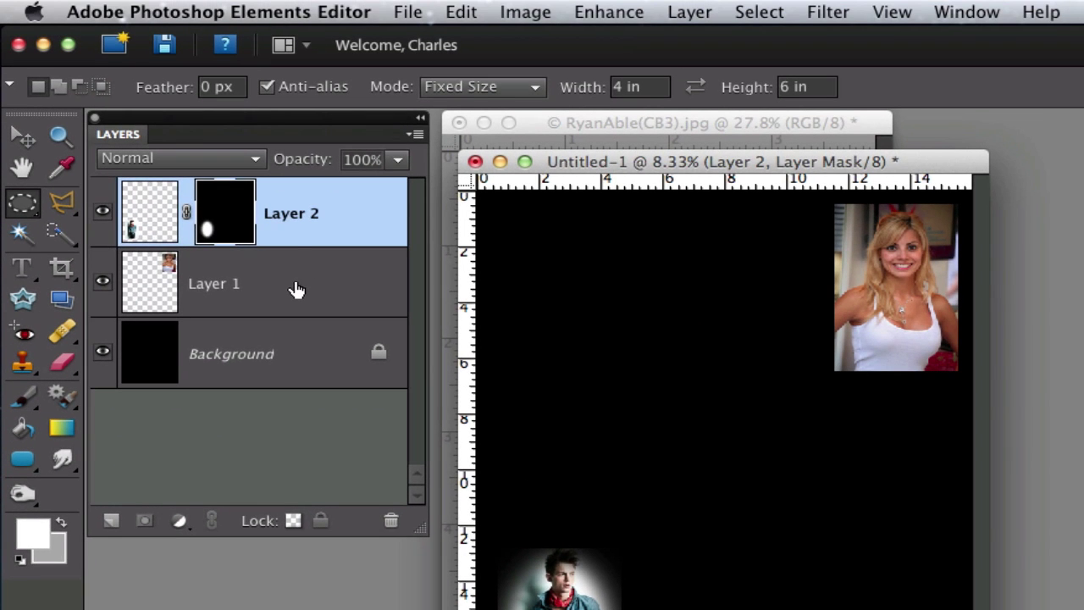
On Layer 1, place the 4 × 6 in oval over the woman's photo and apply the same Refine Edge settings.
{"action": "left_click", "coordinate": [297, 290]}
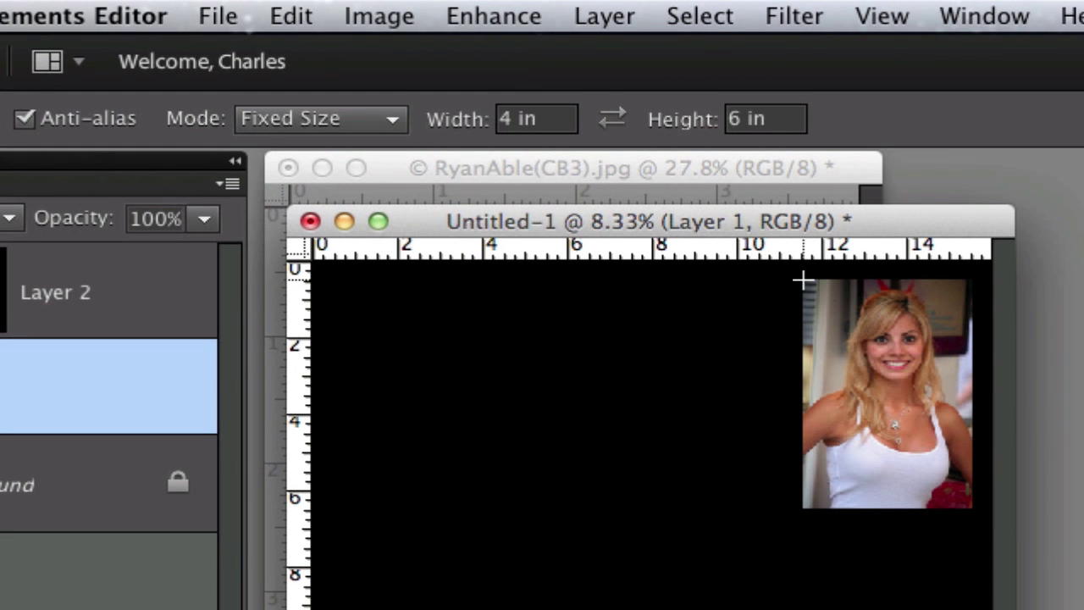
{"action": "left_click", "coordinate": [802, 279]}
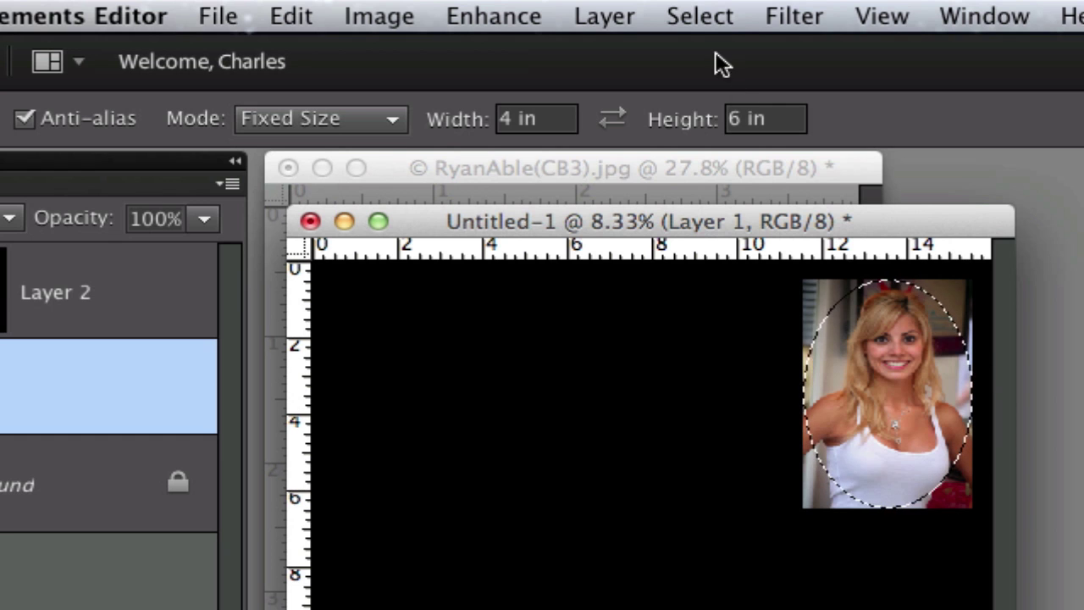
{"action": "left_click", "coordinate": [718, 18]}
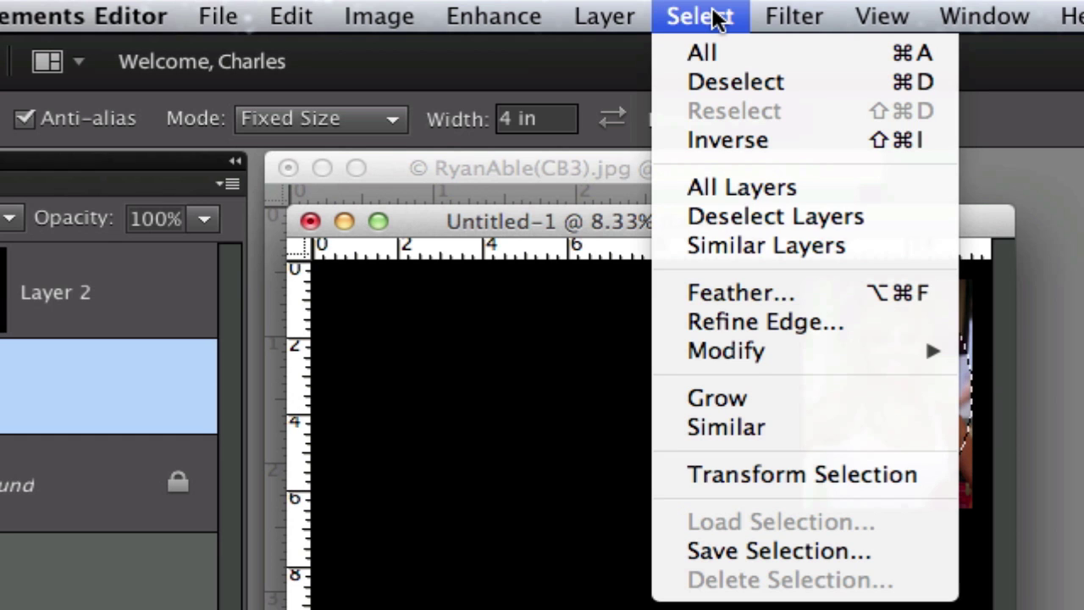
{"action": "left_click", "coordinate": [757, 323]}
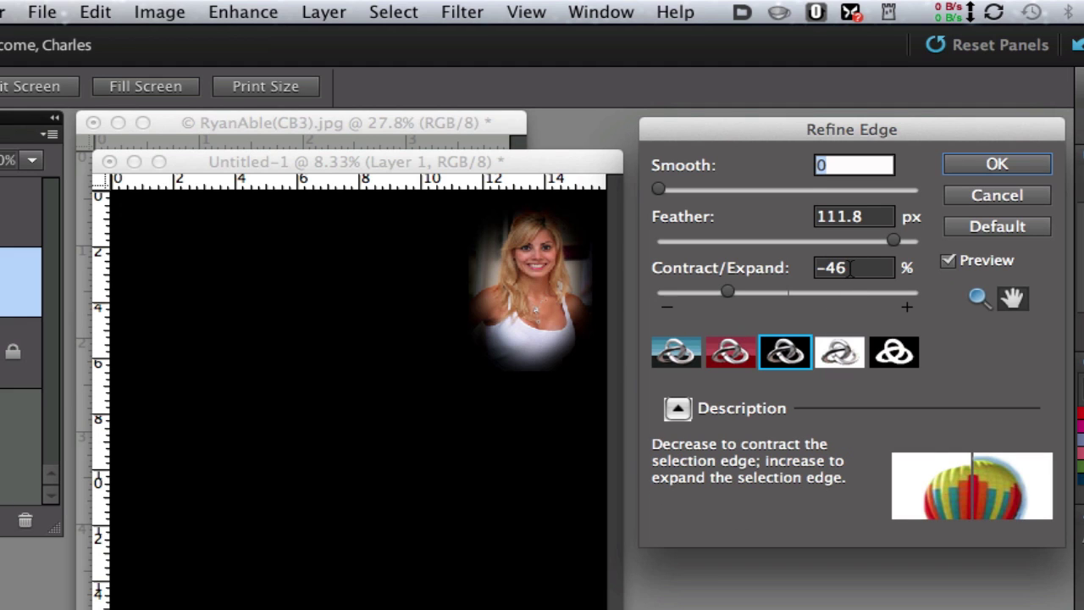
{"action": "left_click", "coordinate": [999, 164]}
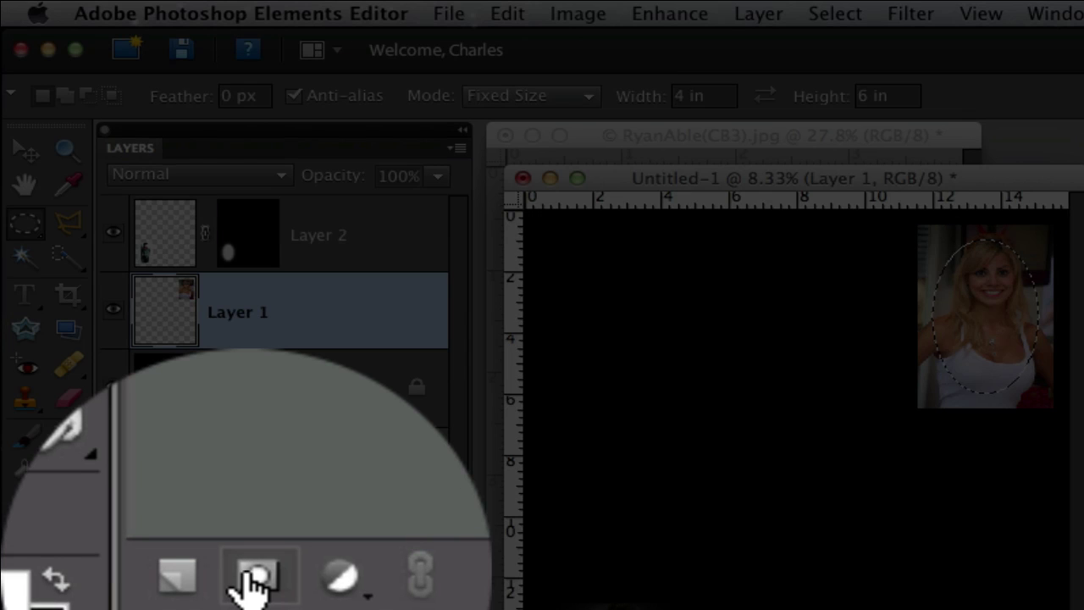
Add a layer mask to Layer 1 for the woman's vignette, then begin saving the collage.
{"action": "left_click", "coordinate": [256, 578]}
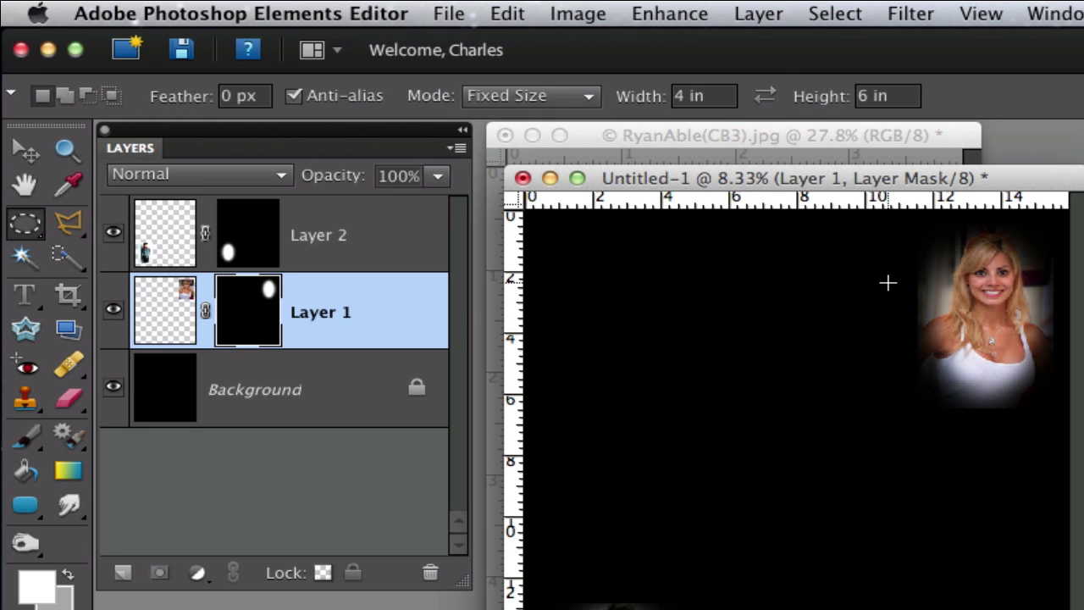
{"action": "left_click", "coordinate": [451, 12]}
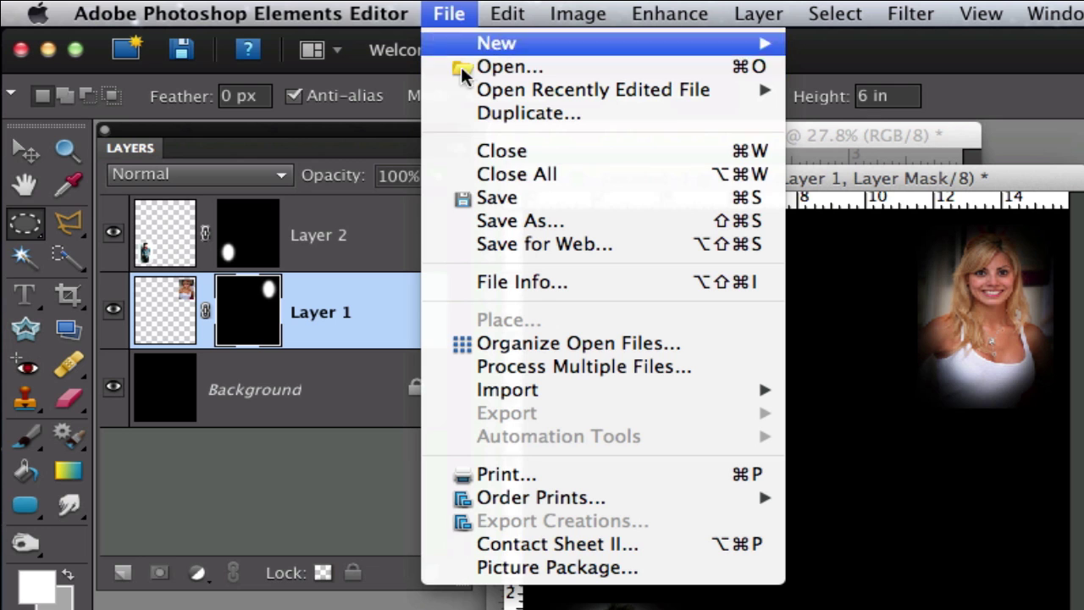
{"action": "left_click", "coordinate": [507, 199]}
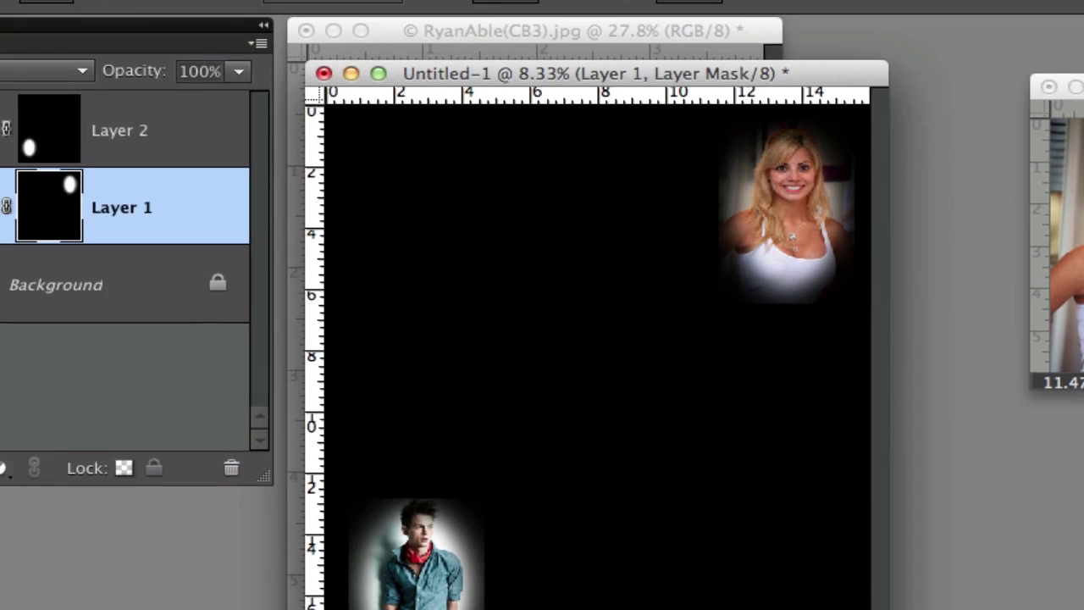
Save the two-portrait vignette collage as a JPEG copy via Save As.
{"action": "left_click", "coordinate": [457, 12]}
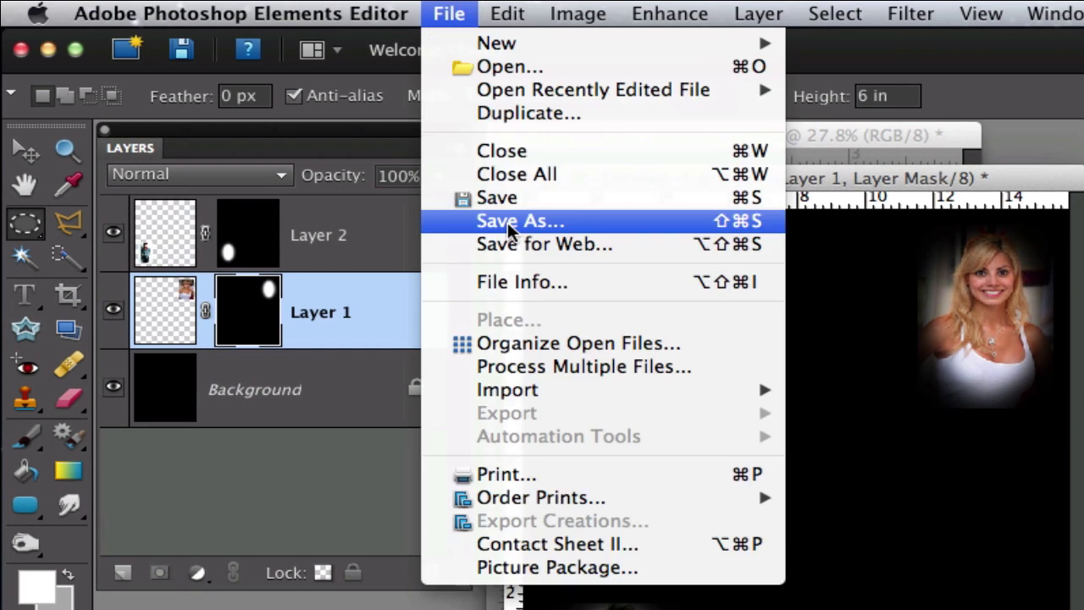
{"action": "left_click", "coordinate": [496, 218]}
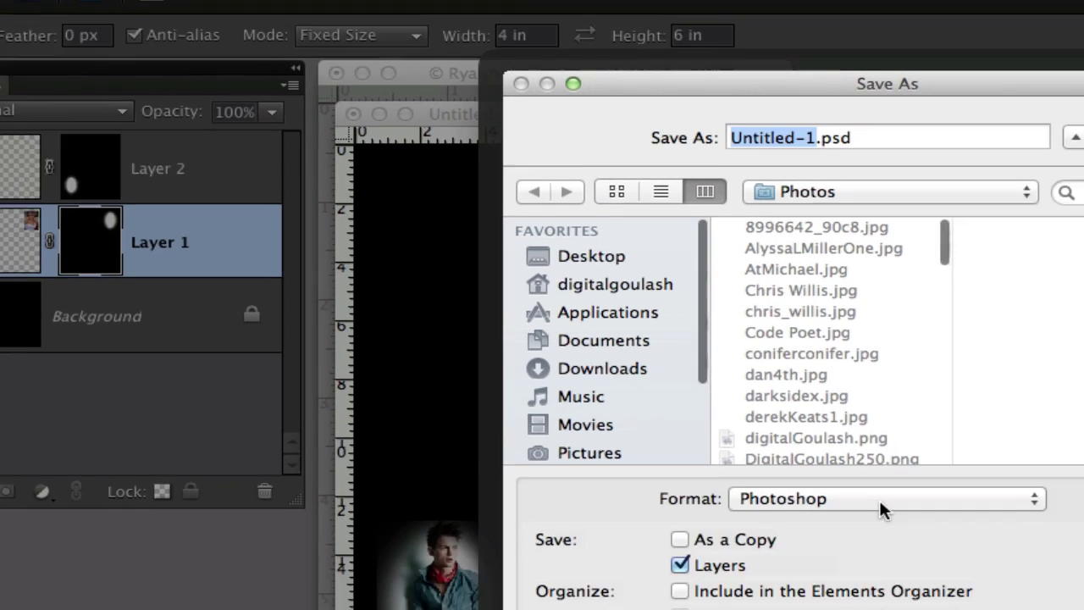
{"action": "left_click", "coordinate": [1041, 578]}
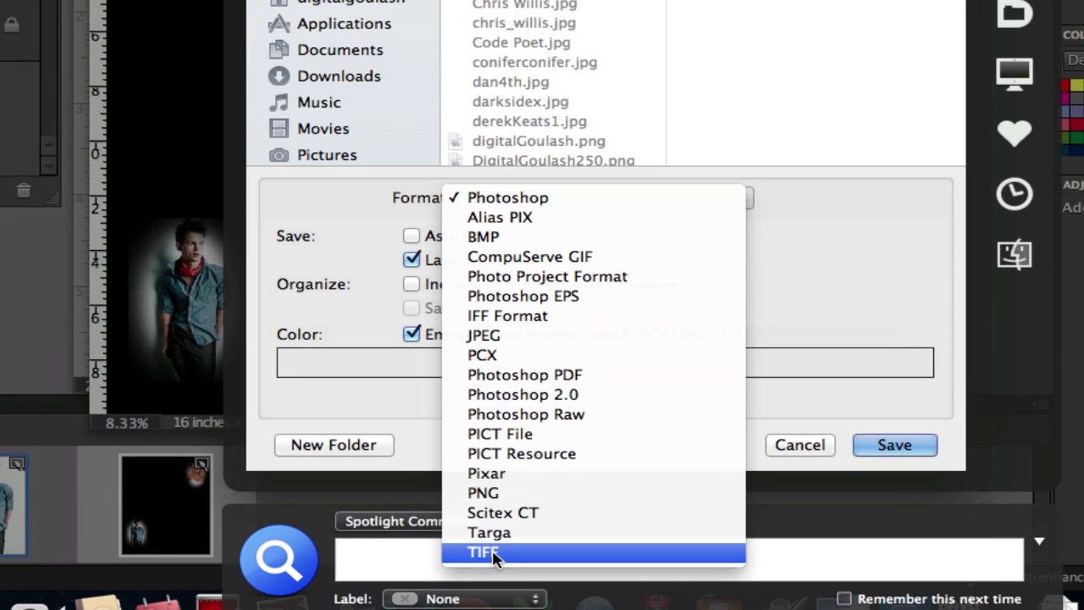
{"action": "left_click", "coordinate": [521, 338]}
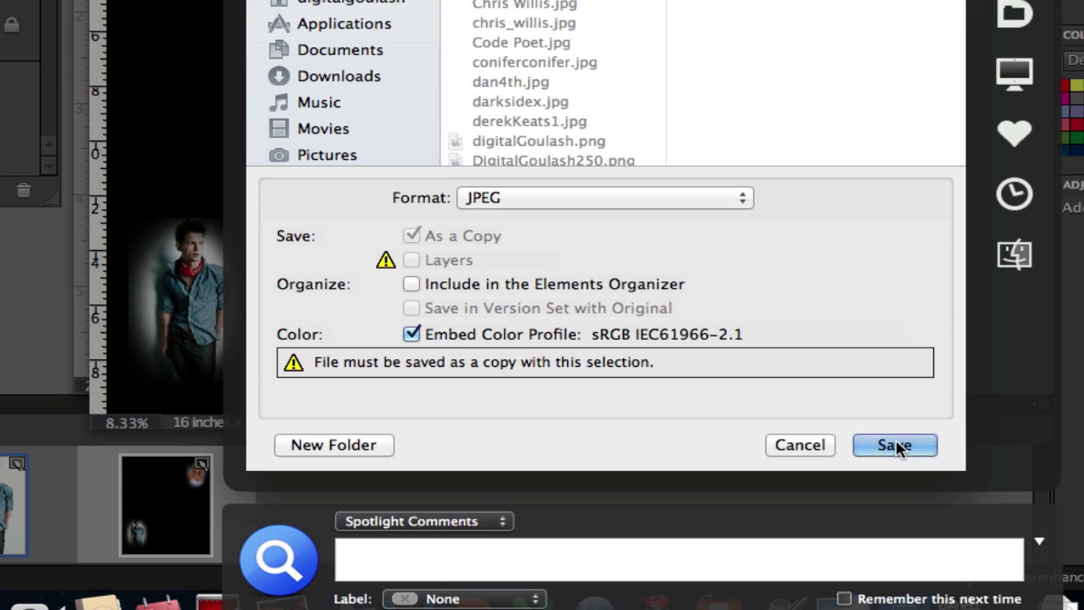
{"action": "left_click", "coordinate": [800, 446]}
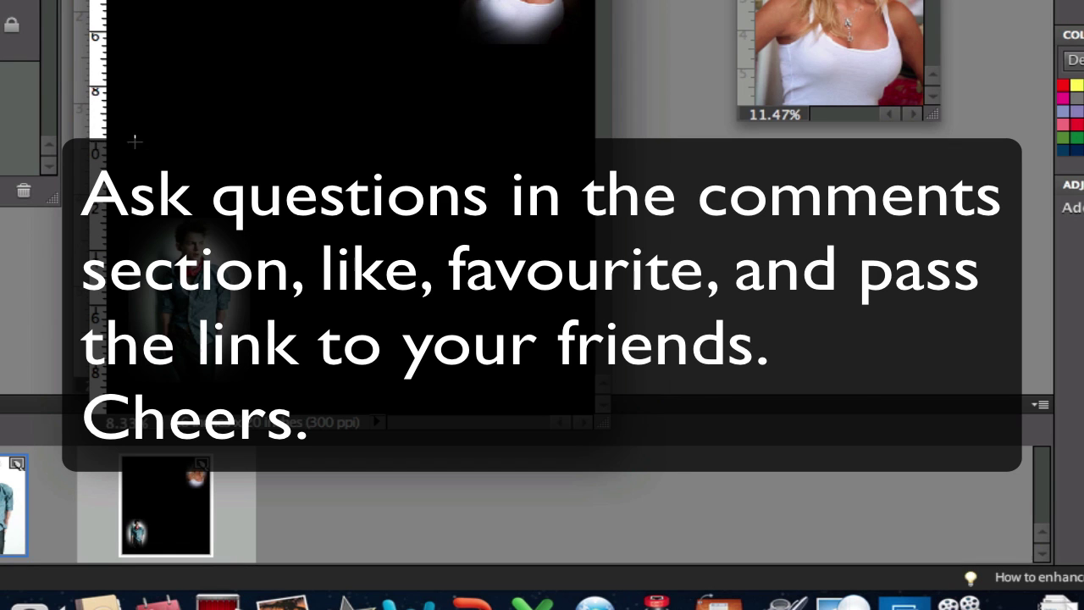